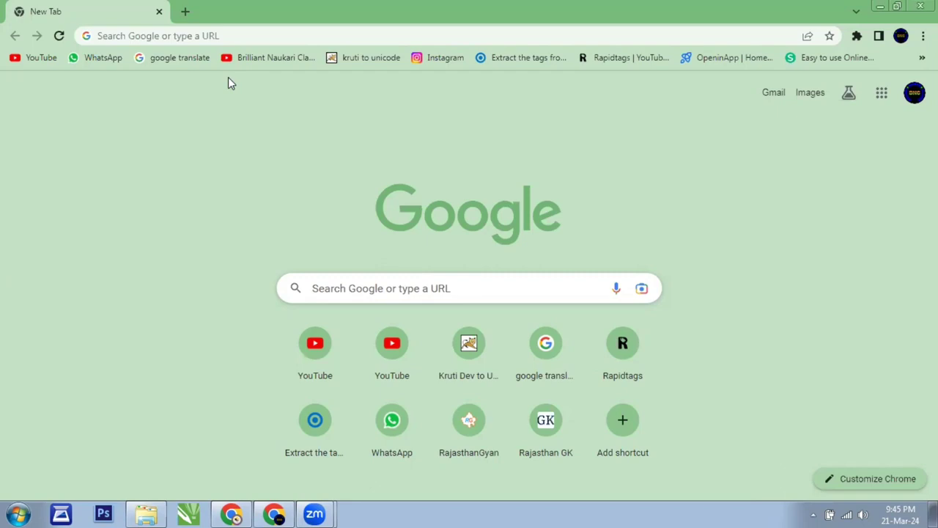
Search Google for 'google adsense' and scroll down to the AdSense sign-in result
{"action": "left_click", "coordinate": [203, 35]}
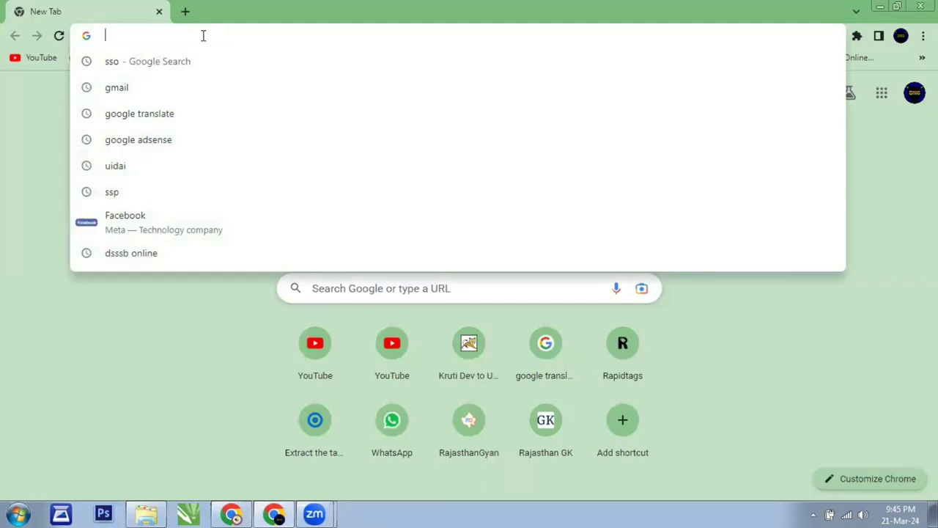
{"action": "left_click", "coordinate": [149, 146]}
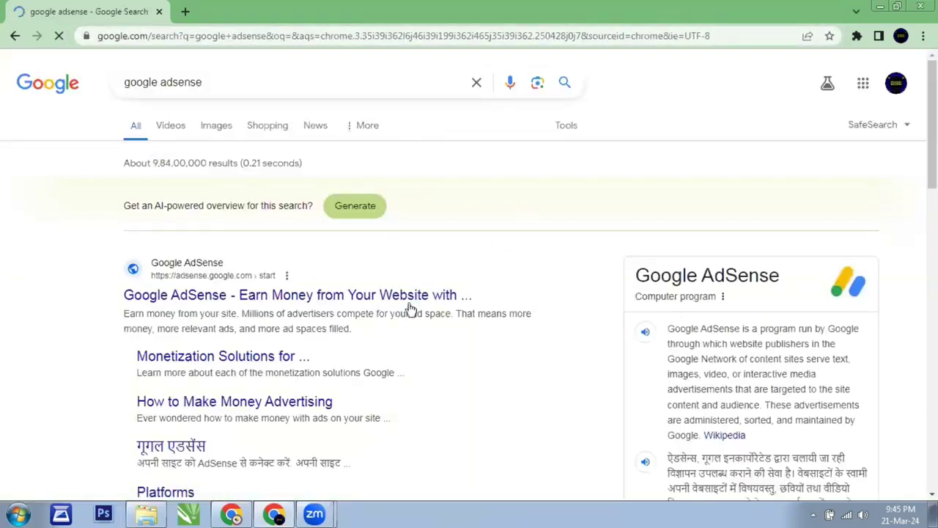
{"action": "scroll", "coordinate": [427, 241], "scroll_direction": "down", "scroll_amount": 3}
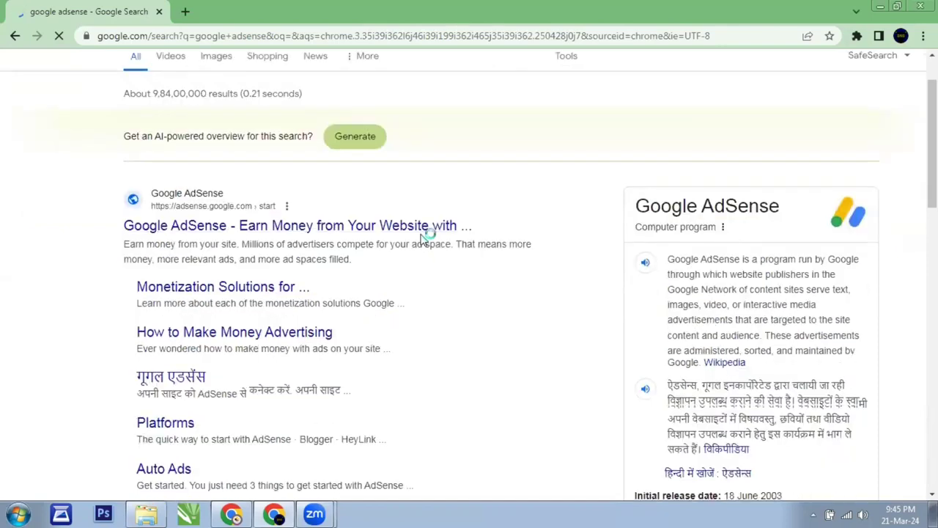
{"action": "scroll", "coordinate": [422, 240], "scroll_direction": "down", "scroll_amount": 2}
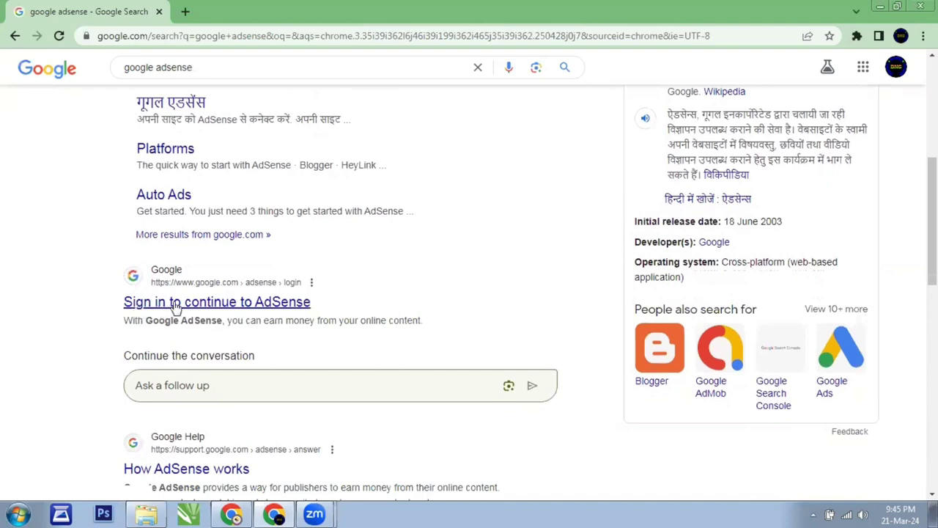
Sign in to AdSense and go to Payments > Verification check
{"action": "left_click", "coordinate": [281, 304]}
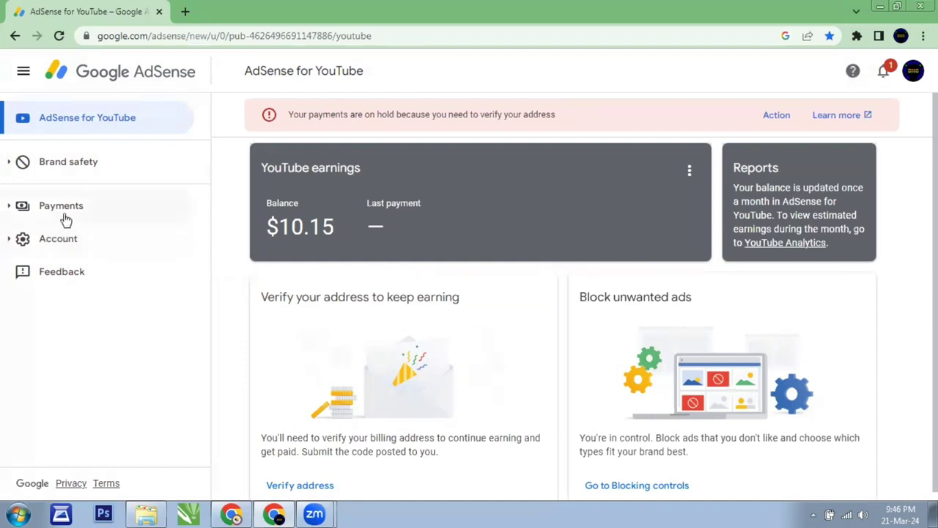
{"action": "left_click", "coordinate": [64, 213]}
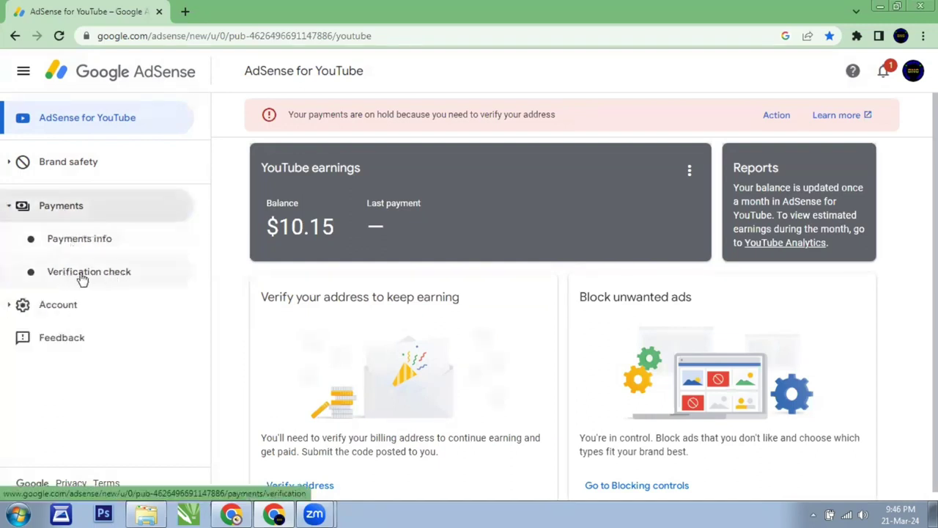
{"action": "left_click", "coordinate": [93, 277]}
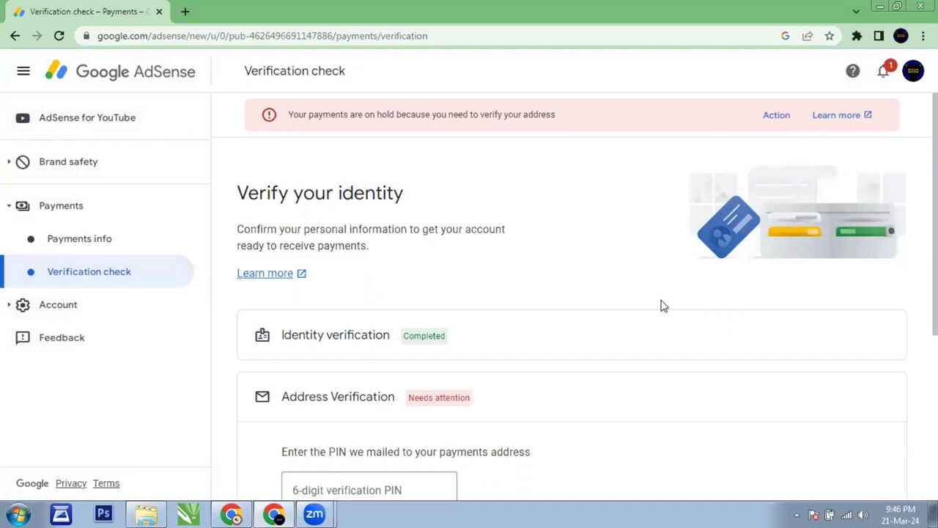
{"action": "left_click_drag", "start_coordinate": [291, 334], "coordinate": [368, 336]}
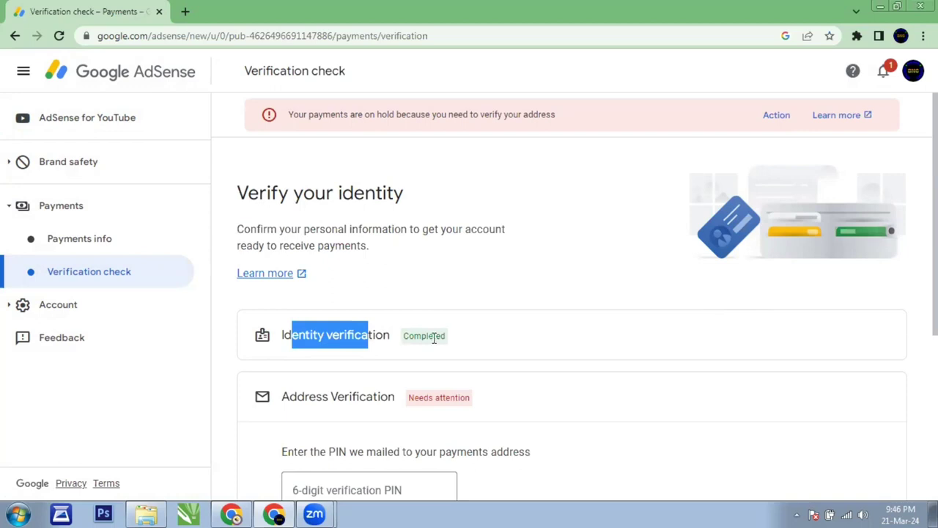
{"action": "left_click", "coordinate": [553, 287]}
{"action": "scroll", "coordinate": [553, 287], "scroll_direction": "down", "scroll_amount": 3}
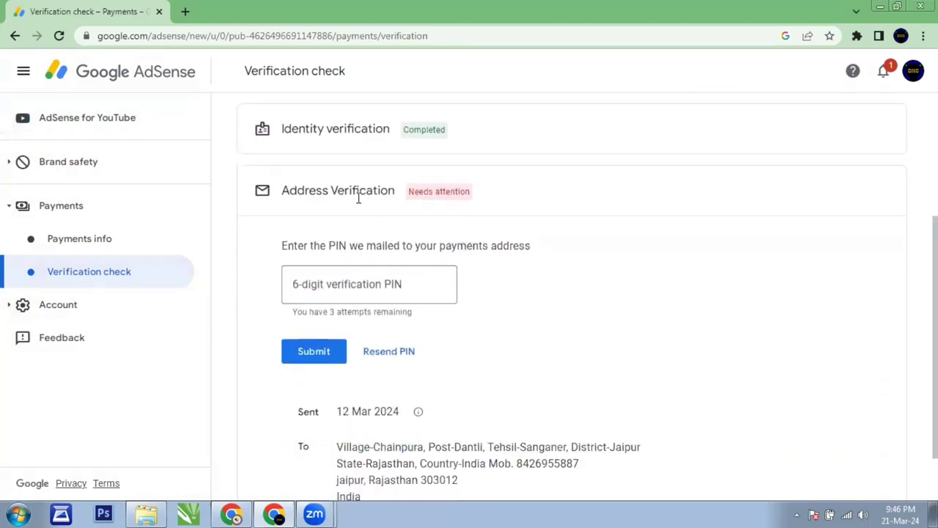
{"action": "left_click_drag", "start_coordinate": [298, 191], "coordinate": [379, 190]}
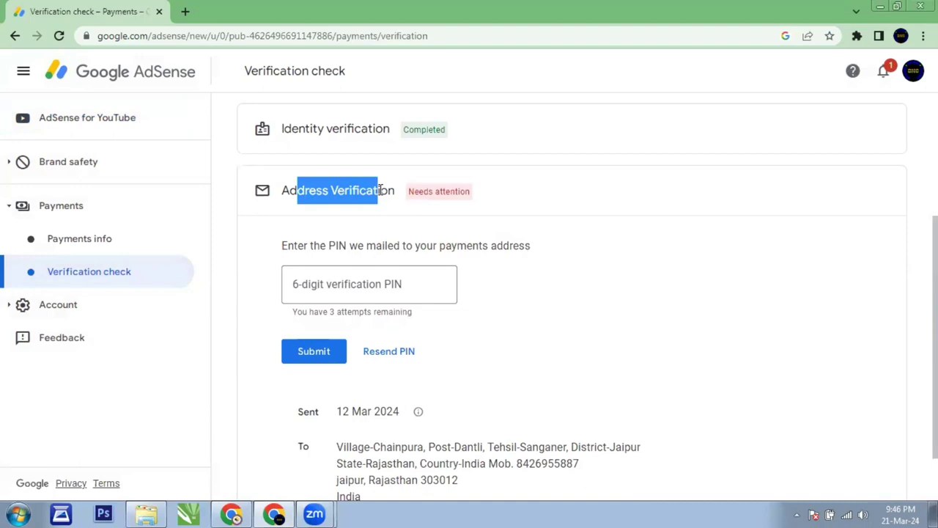
{"action": "left_click", "coordinate": [356, 310]}
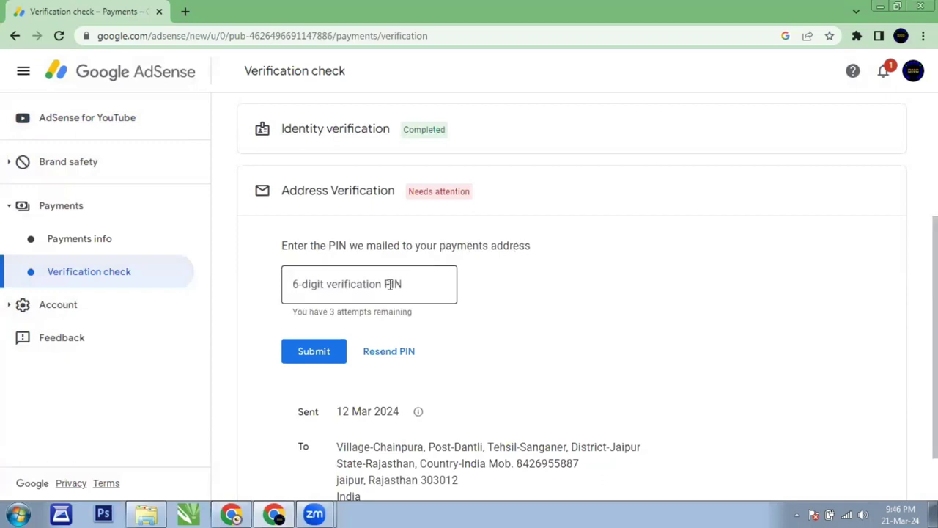
{"action": "left_click", "coordinate": [390, 284]}
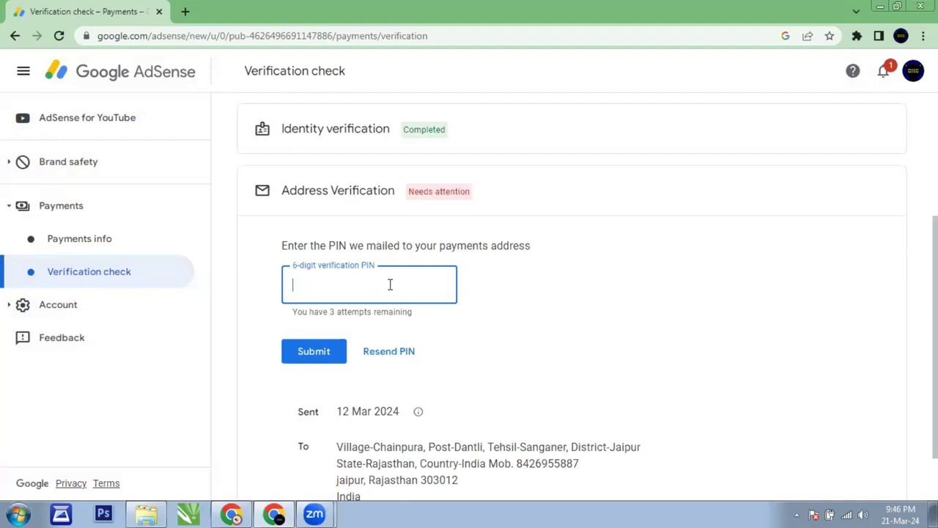
{"action": "left_click_drag", "start_coordinate": [293, 320], "coordinate": [400, 313]}
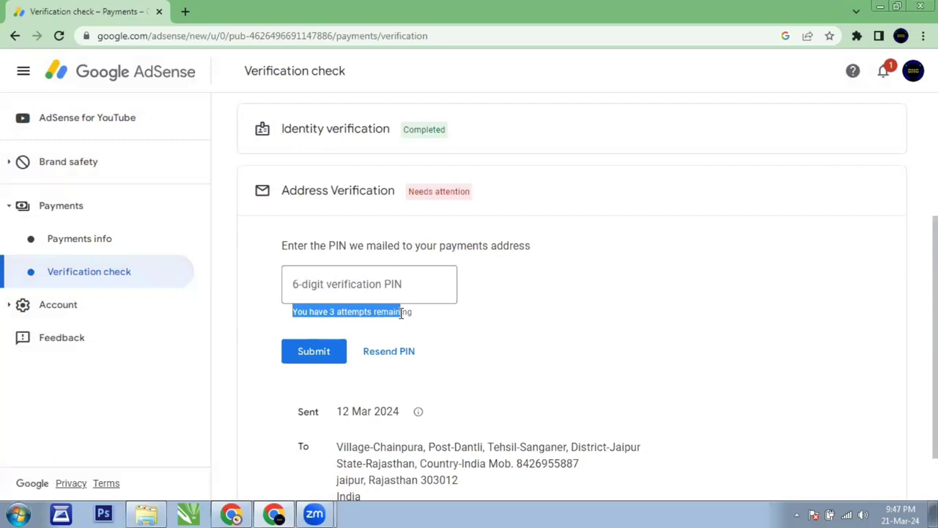
{"action": "left_click", "coordinate": [393, 268]}
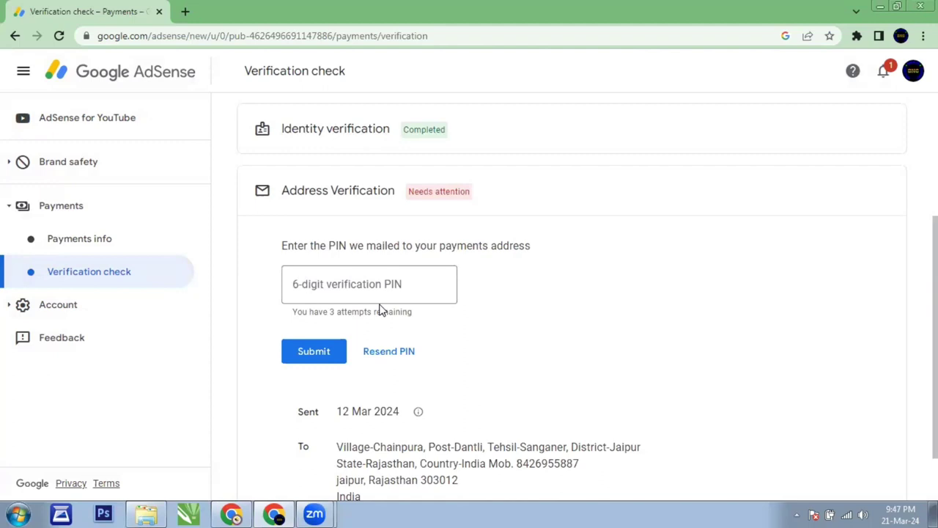
Enter the mailed verification PIN in the 6-digit PIN field and submit it
{"action": "left_click", "coordinate": [388, 288]}
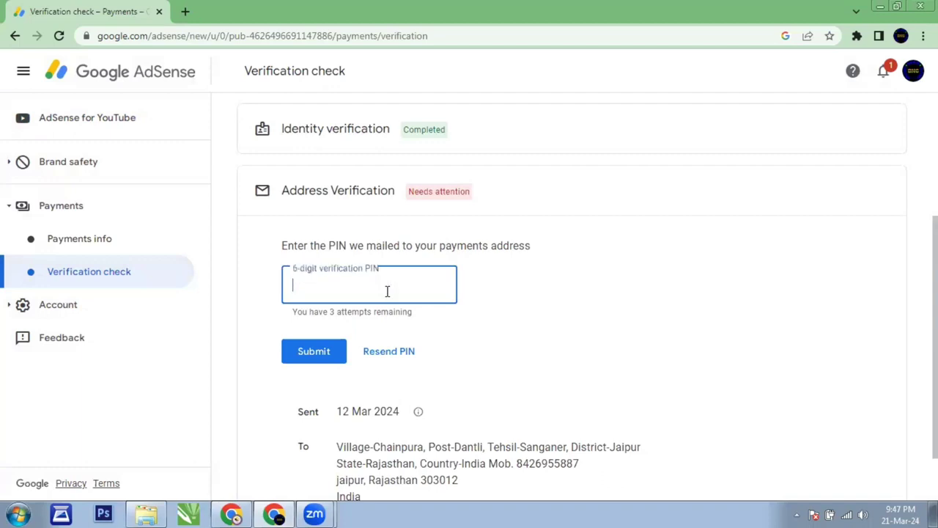
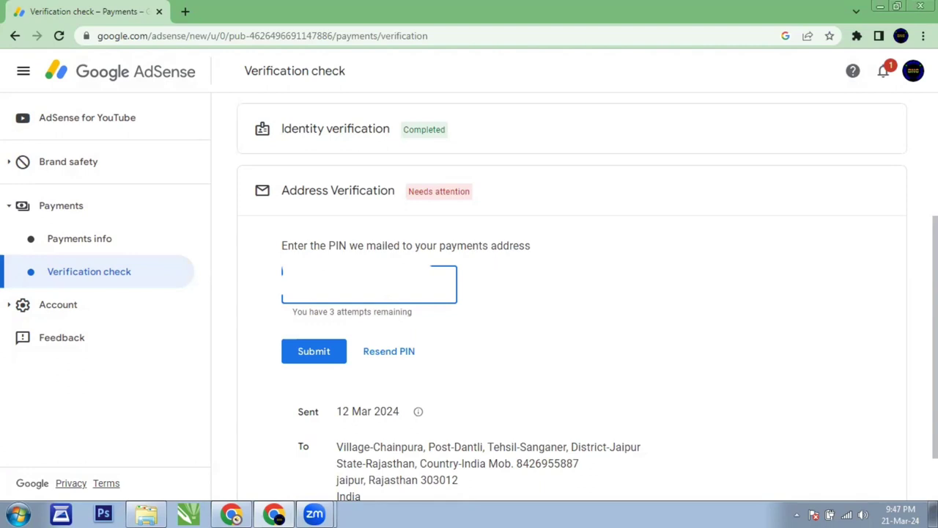
{"action": "left_click", "coordinate": [306, 357]}
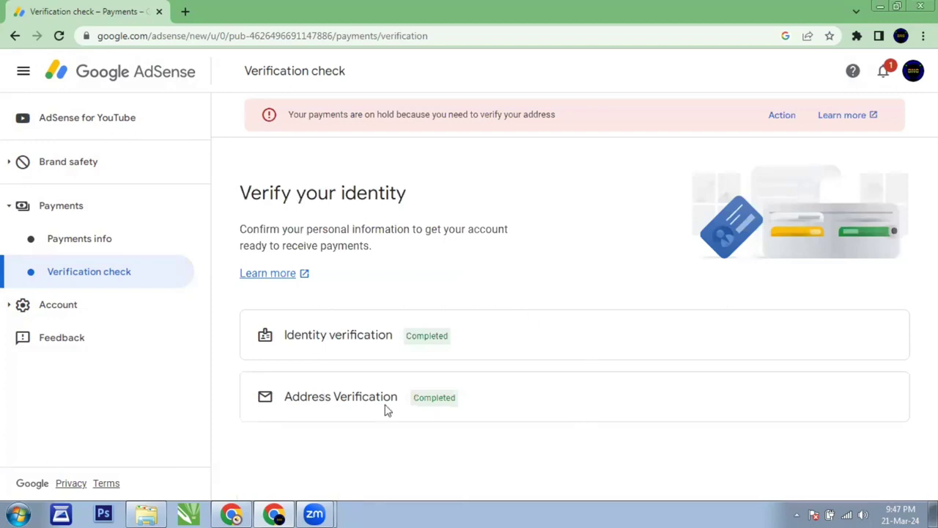
Reload the Verification check page so Identity and Address Verification both read Completed
{"action": "left_click_drag", "start_coordinate": [325, 397], "coordinate": [384, 396]}
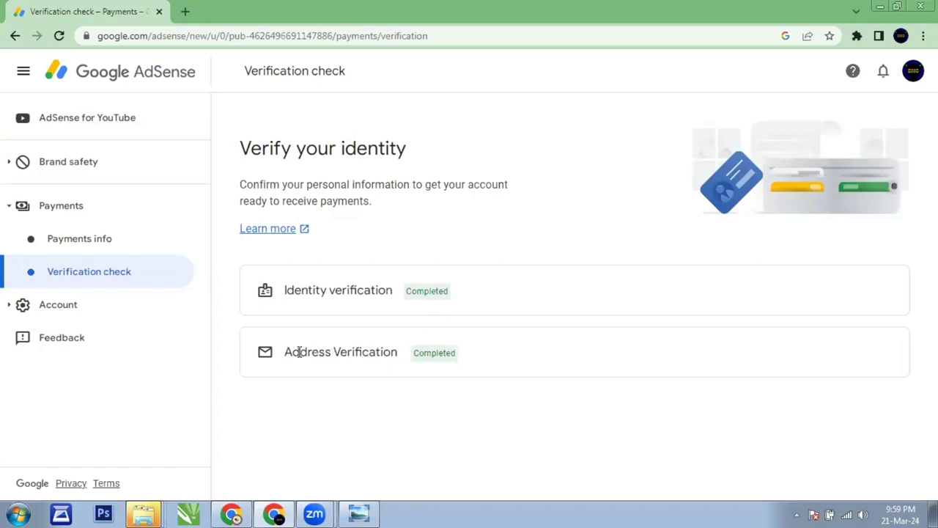
{"action": "left_click_drag", "start_coordinate": [299, 352], "coordinate": [346, 351]}
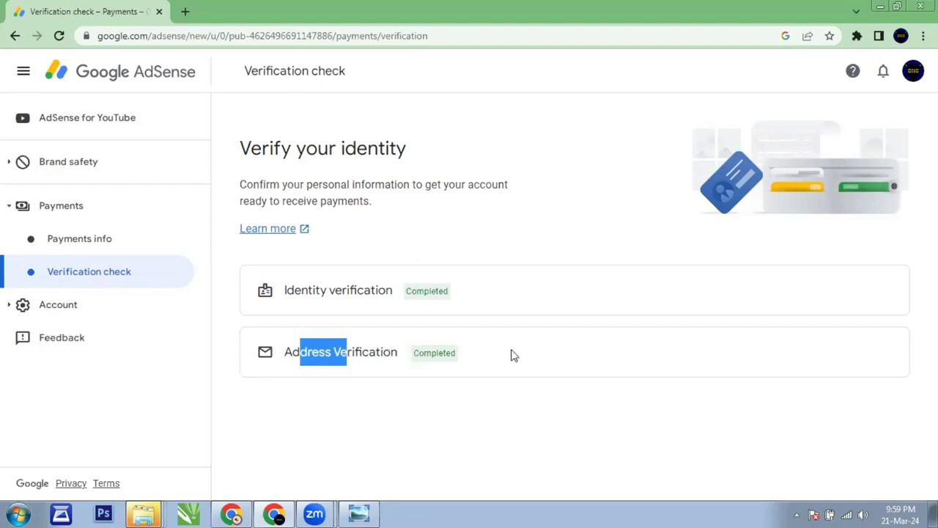
{"action": "left_click_drag", "start_coordinate": [512, 355], "coordinate": [582, 373]}
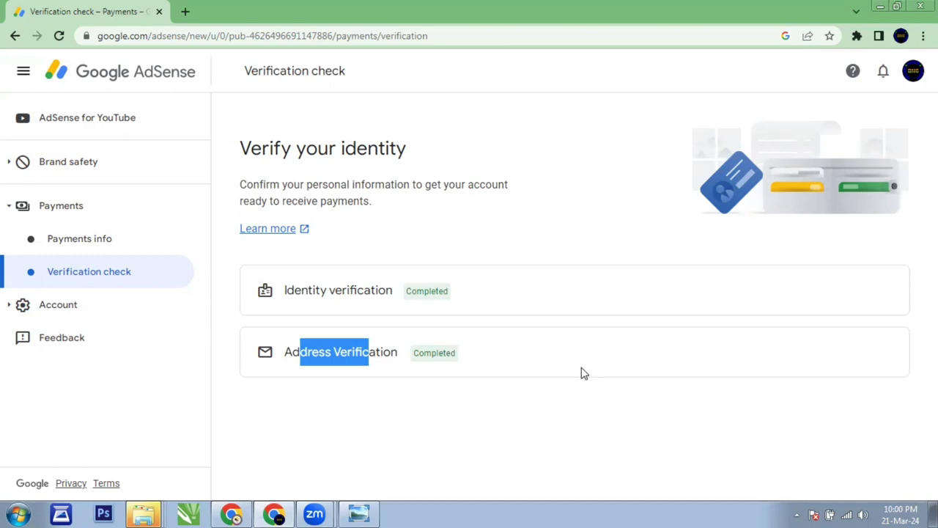
{"action": "left_click", "coordinate": [59, 35]}
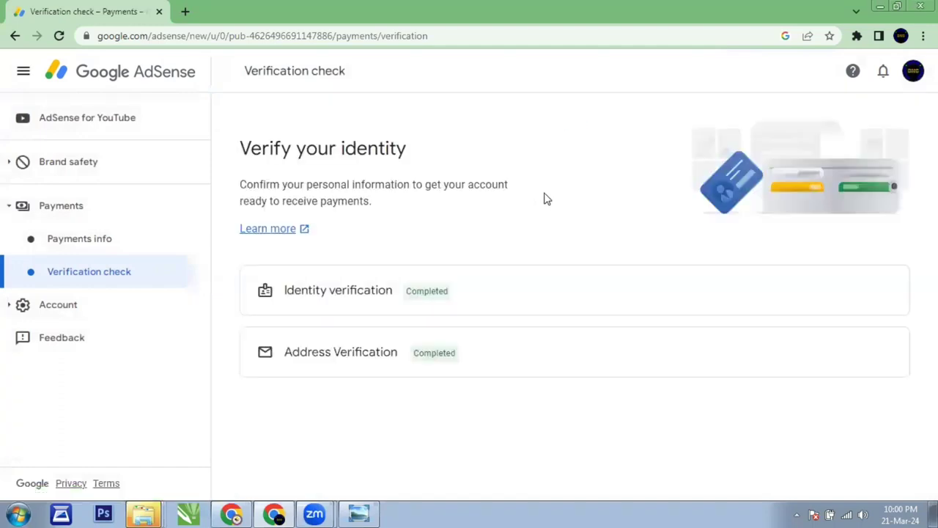
Open Payments info and scroll to How you get paid, showing US$10.15 earnings and no payment method
{"action": "left_click", "coordinate": [105, 244]}
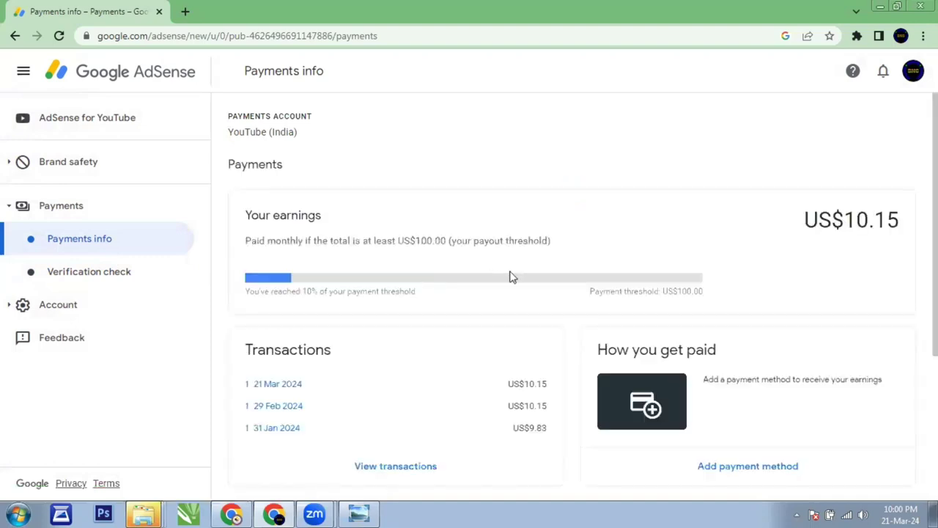
{"action": "scroll", "coordinate": [659, 321], "scroll_direction": "down", "scroll_amount": 1}
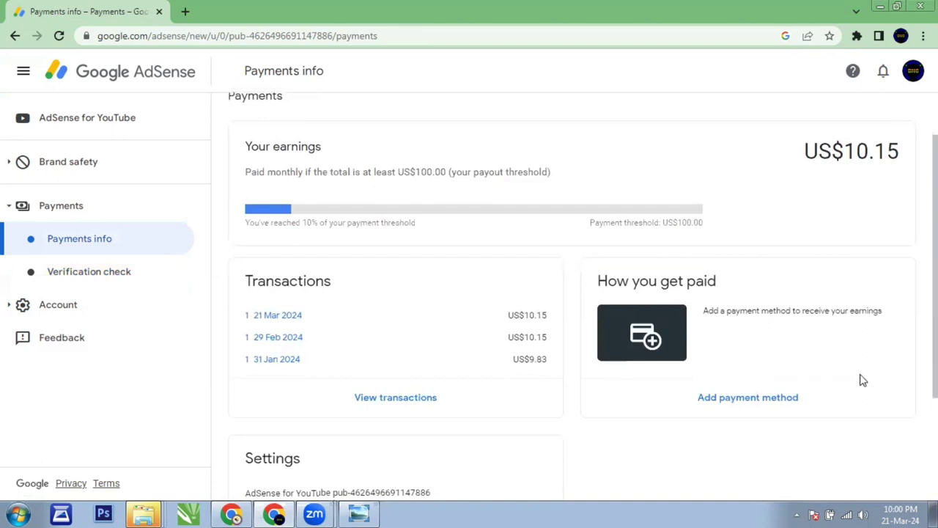
{"action": "scroll", "coordinate": [860, 377], "scroll_direction": "down", "scroll_amount": 1}
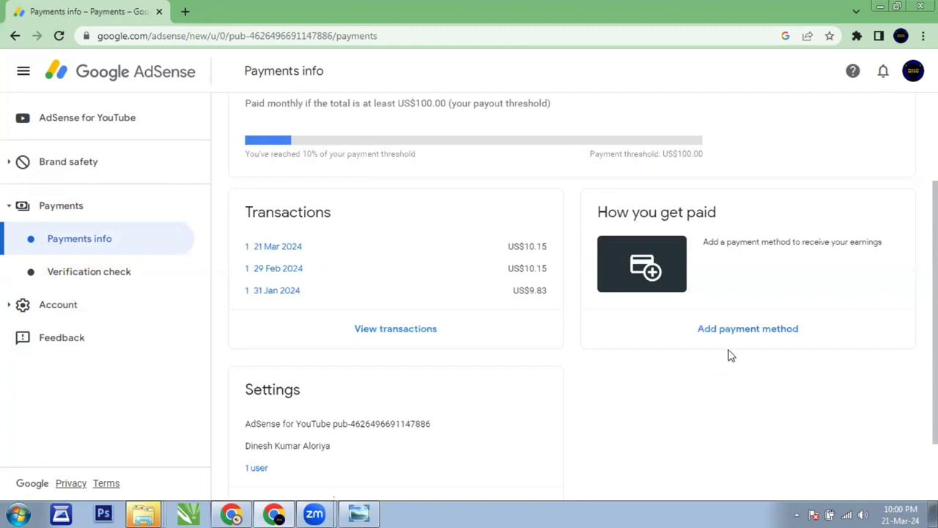
{"action": "left_click_drag", "start_coordinate": [598, 213], "coordinate": [685, 214]}
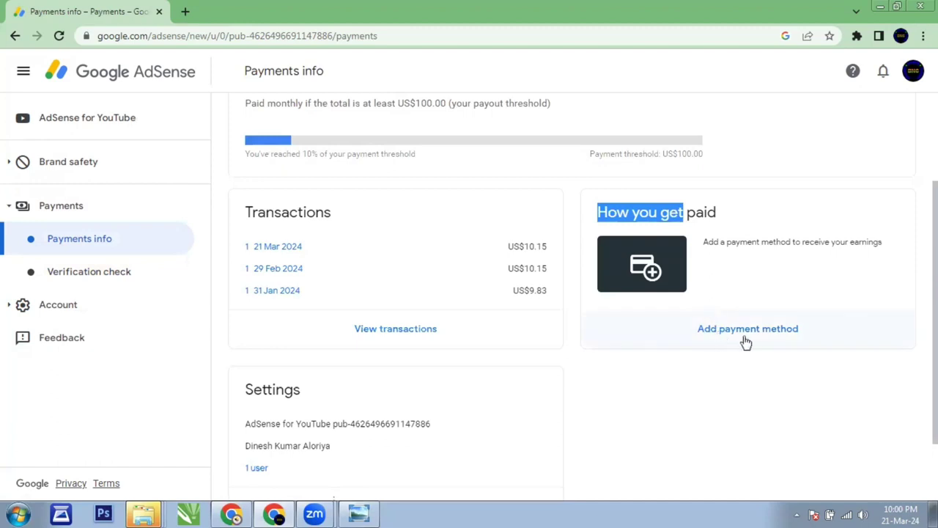
Open the Add payment method wire transfer form and focus Beneficiary Id, then Name on bank account
{"action": "left_click", "coordinate": [785, 336]}
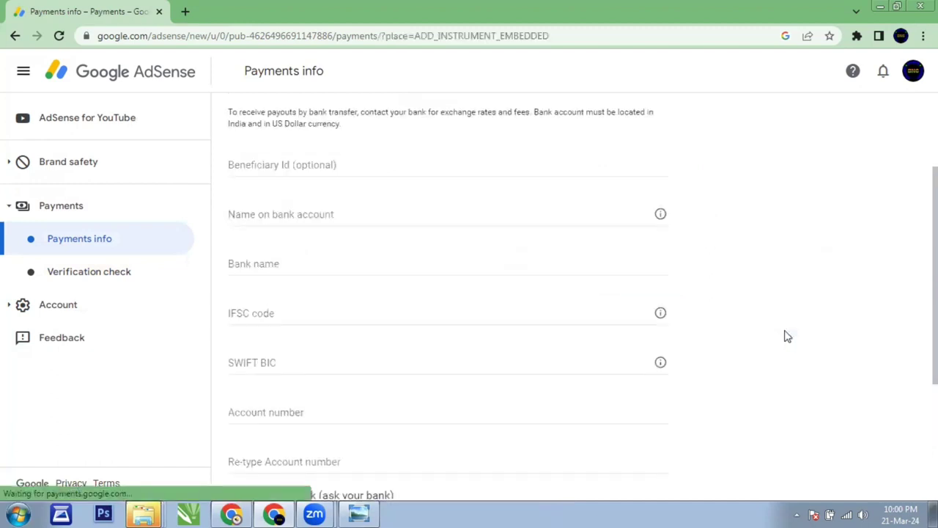
{"action": "scroll", "coordinate": [786, 336], "scroll_direction": "up", "scroll_amount": 2}
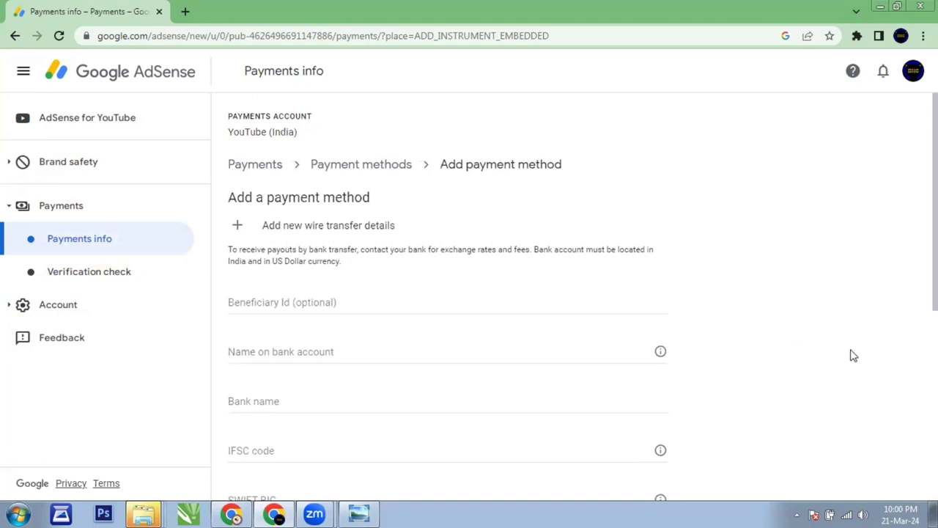
{"action": "scroll", "coordinate": [757, 305], "scroll_direction": "down", "scroll_amount": 1}
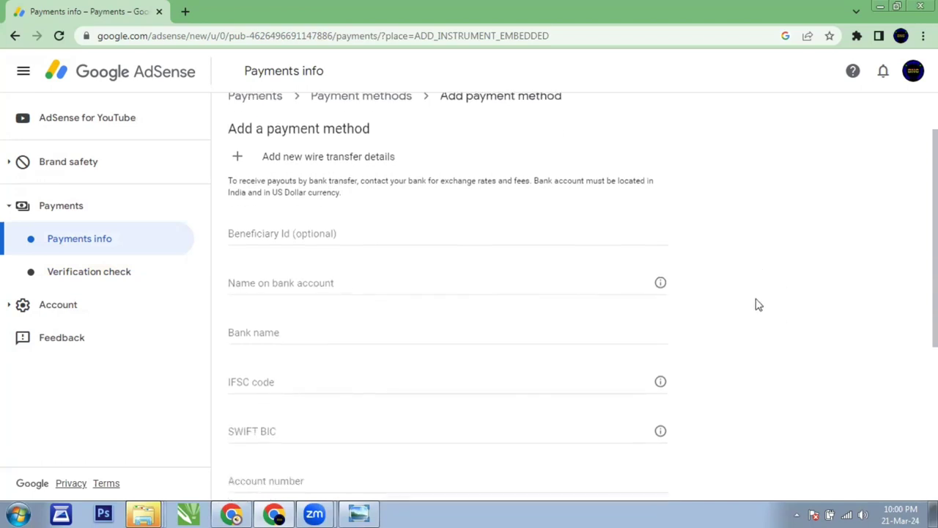
{"action": "left_click", "coordinate": [327, 232]}
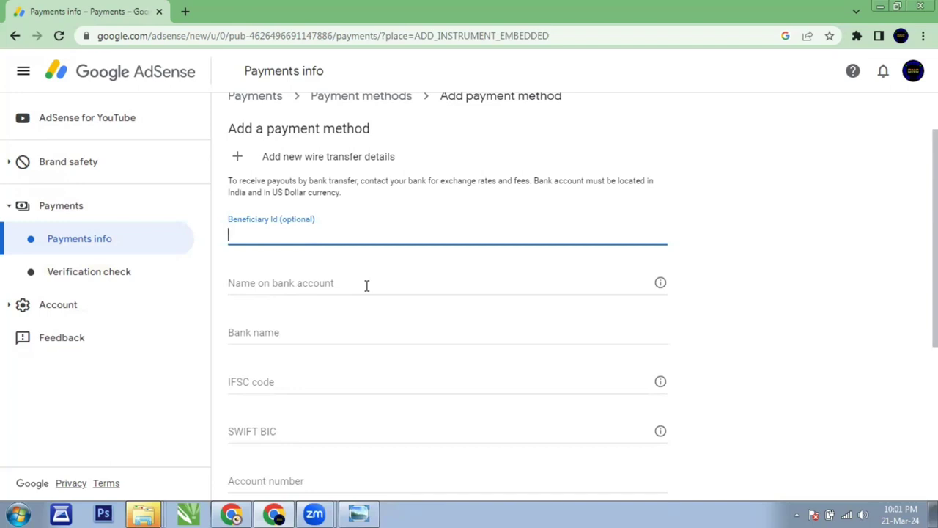
{"action": "left_click", "coordinate": [366, 286]}
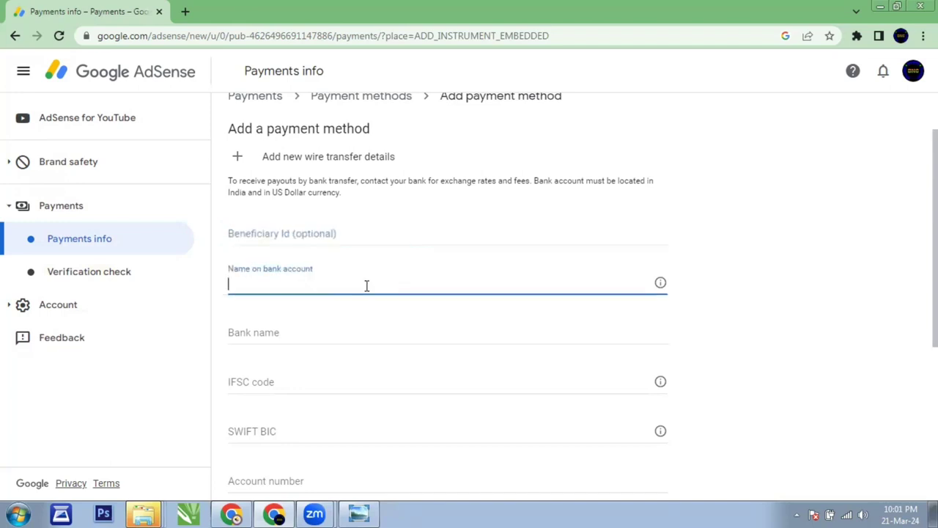
Step through Bank name, IFSC code, SWIFT BIC and both account number fields, leaving them empty
{"action": "scroll", "coordinate": [358, 282], "scroll_direction": "down", "scroll_amount": 2}
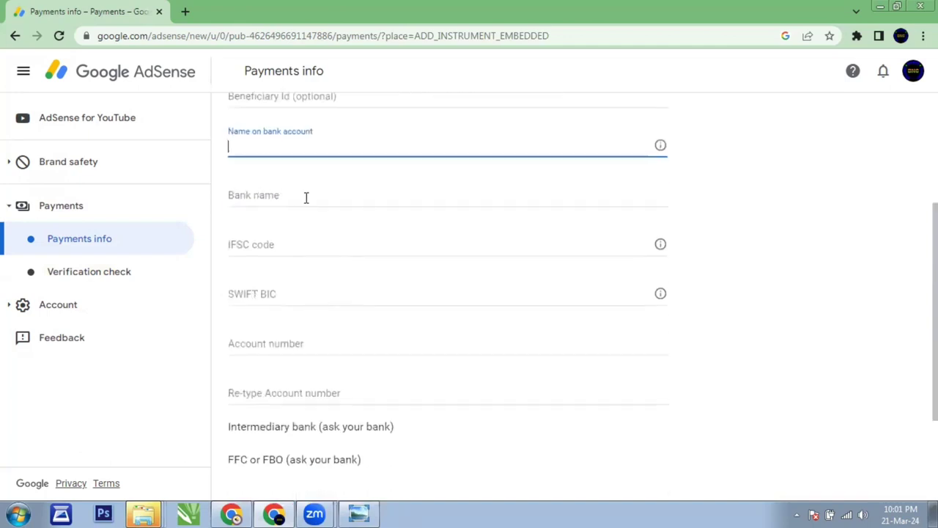
{"action": "left_click", "coordinate": [306, 197]}
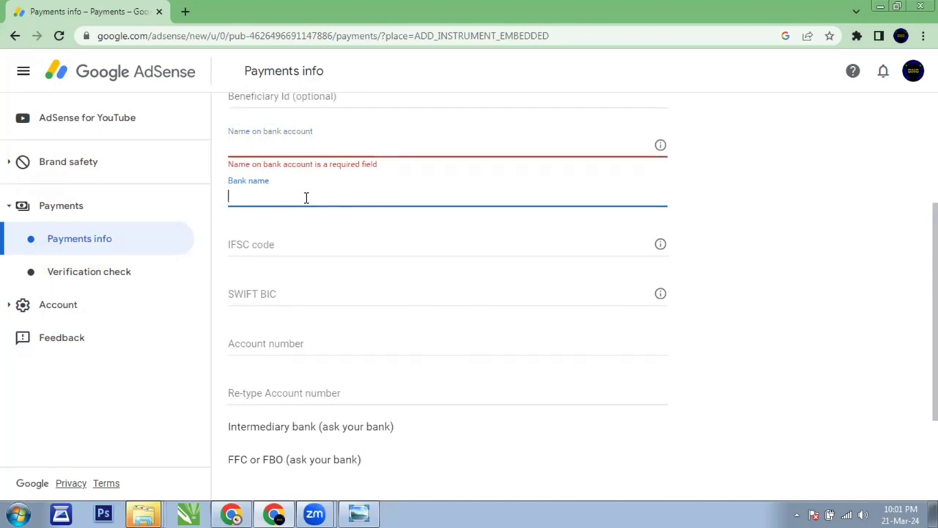
{"action": "left_click", "coordinate": [295, 244]}
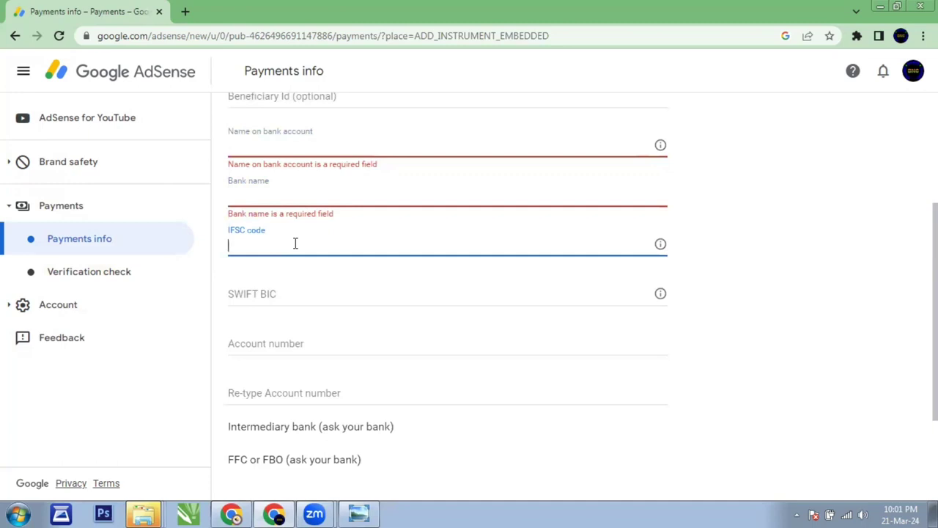
{"action": "left_click", "coordinate": [292, 292]}
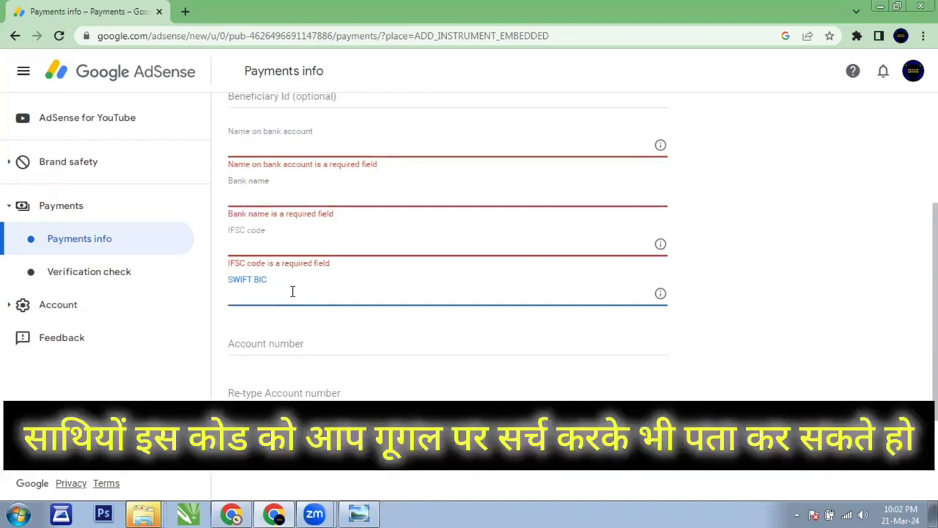
{"action": "left_click", "coordinate": [280, 342]}
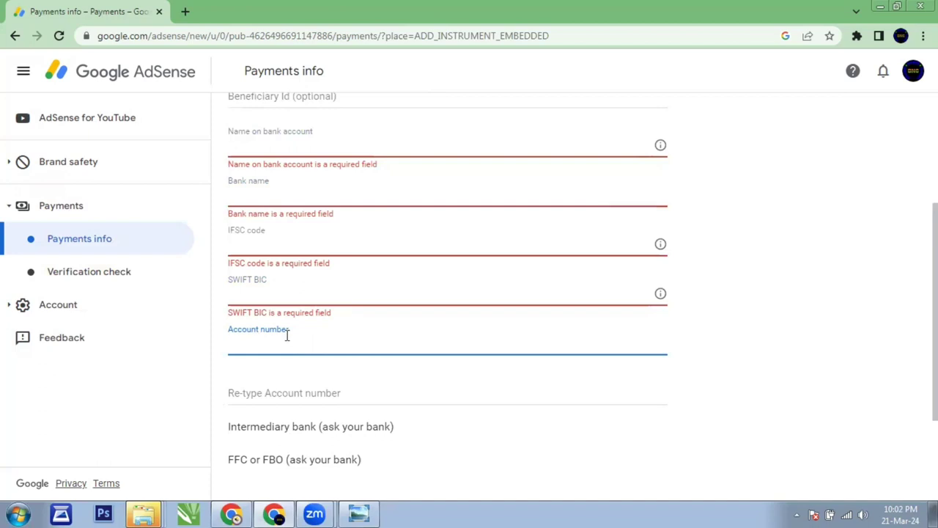
{"action": "scroll", "coordinate": [293, 326], "scroll_direction": "down", "scroll_amount": 1}
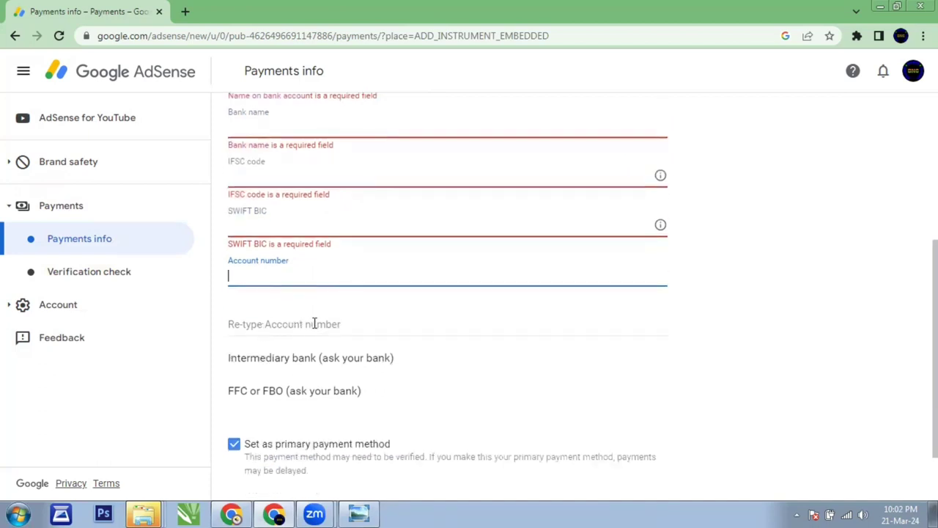
{"action": "left_click", "coordinate": [315, 324]}
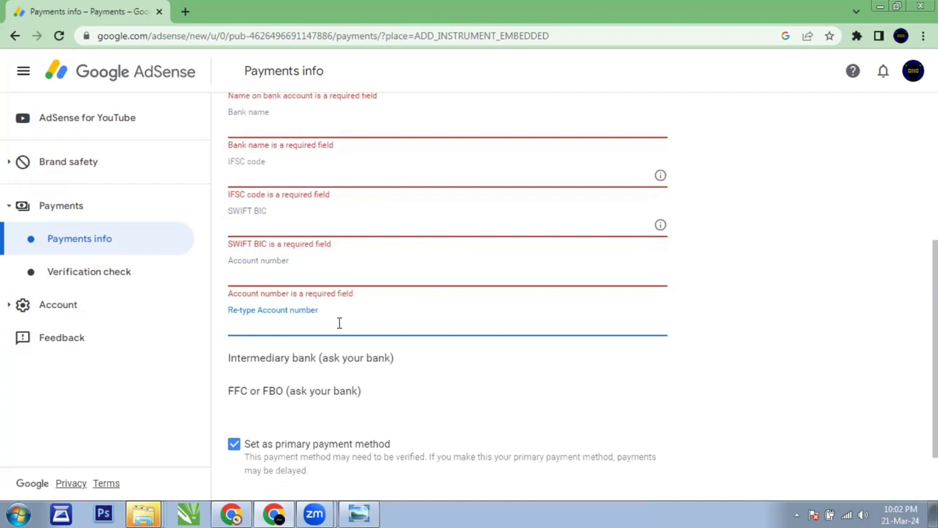
Scroll to the Save and Cancel buttons, leaving Re-type Account number blank and flagged required
{"action": "scroll", "coordinate": [339, 323], "scroll_direction": "down", "scroll_amount": 1}
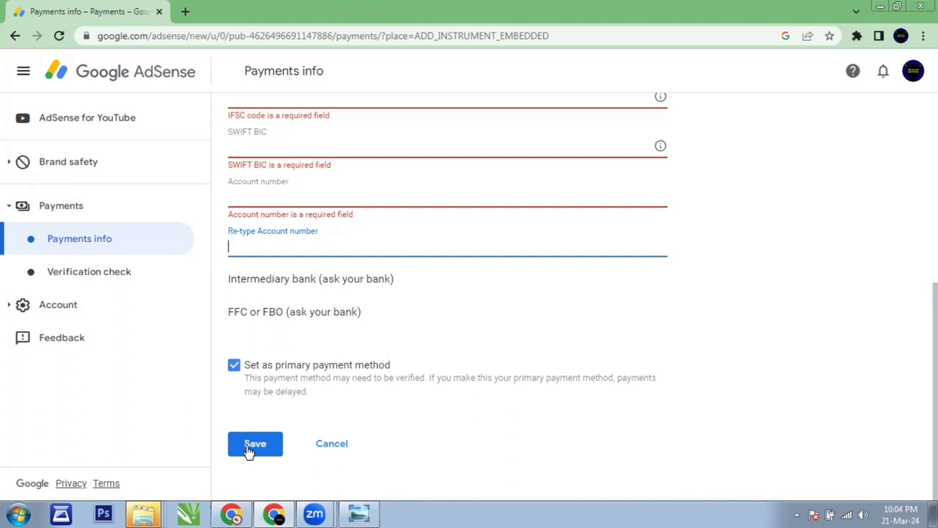
{"action": "left_click", "coordinate": [884, 507]}
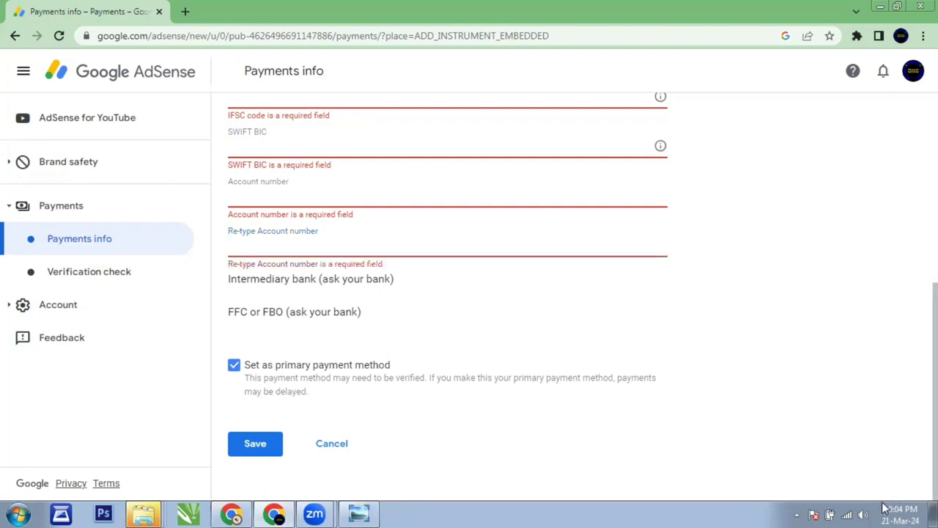